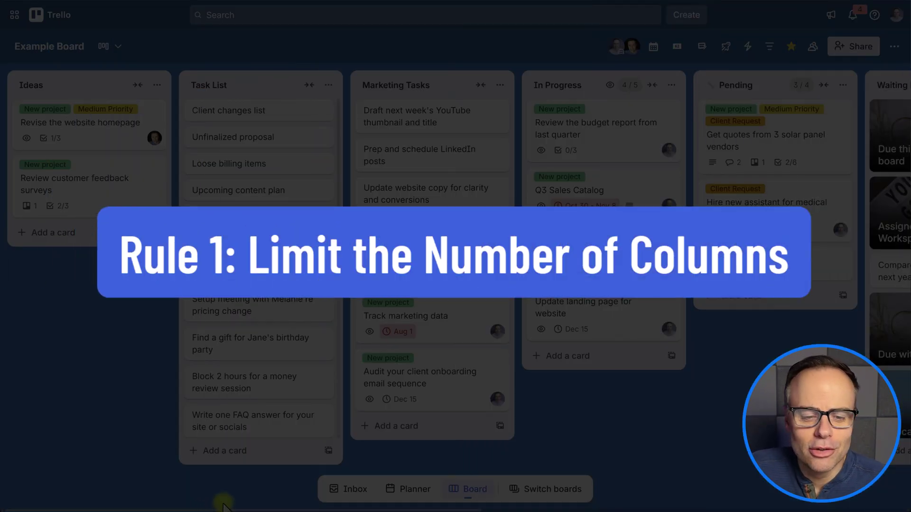
{"action": "left_click_drag", "start_coordinate": [221, 507], "coordinate": [264, 507]}
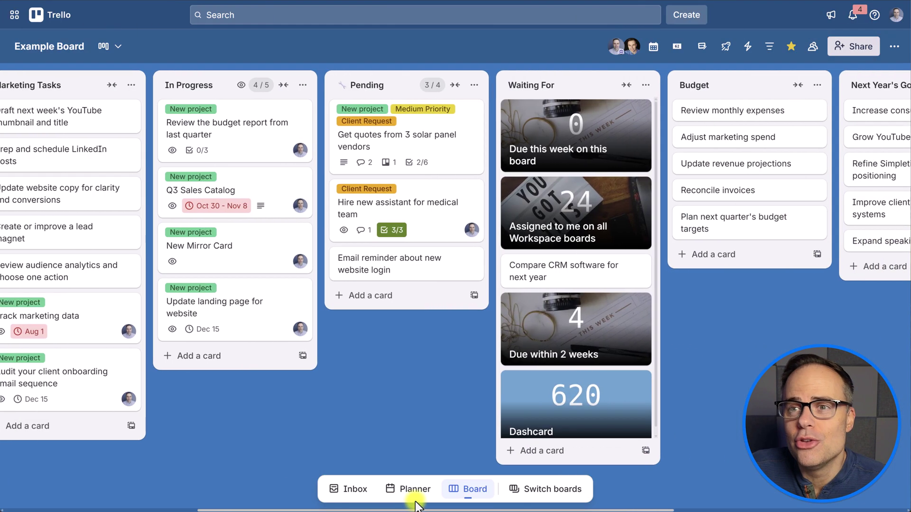
{"action": "mouse_move", "coordinate": [264, 508]}
{"action": "left_mouse_down"}
{"action": "mouse_move", "coordinate": [478, 504]}
{"action": "mouse_move", "coordinate": [158, 499]}
{"action": "mouse_move", "coordinate": [258, 503]}
{"action": "mouse_move", "coordinate": [564, 481]}
{"action": "left_mouse_up"}
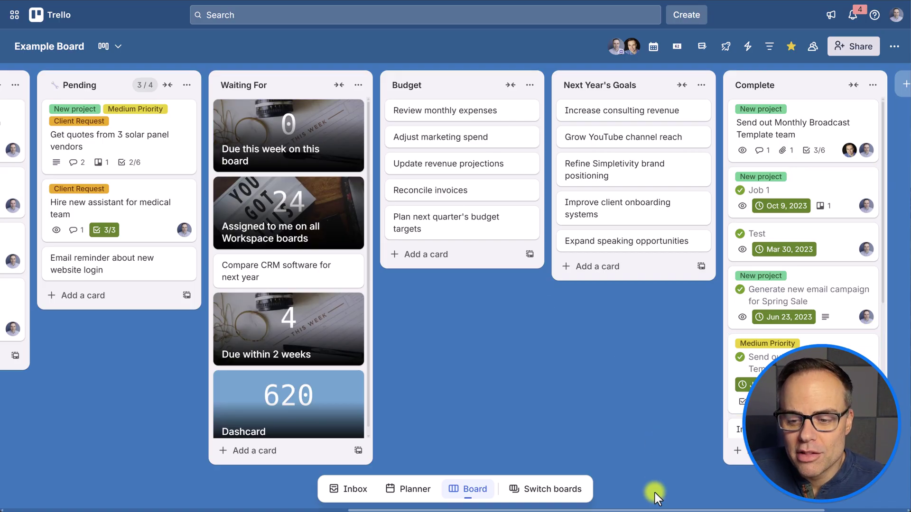
{"action": "left_click_drag", "start_coordinate": [650, 510], "coordinate": [272, 511]}
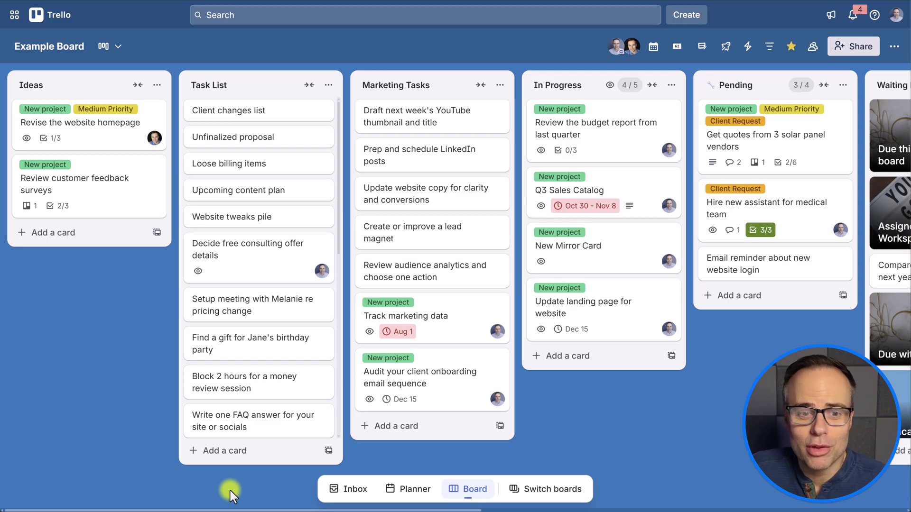
{"action": "mouse_move", "coordinate": [237, 509]}
{"action": "left_mouse_down"}
{"action": "mouse_move", "coordinate": [662, 510]}
{"action": "mouse_move", "coordinate": [177, 496]}
{"action": "left_mouse_up"}
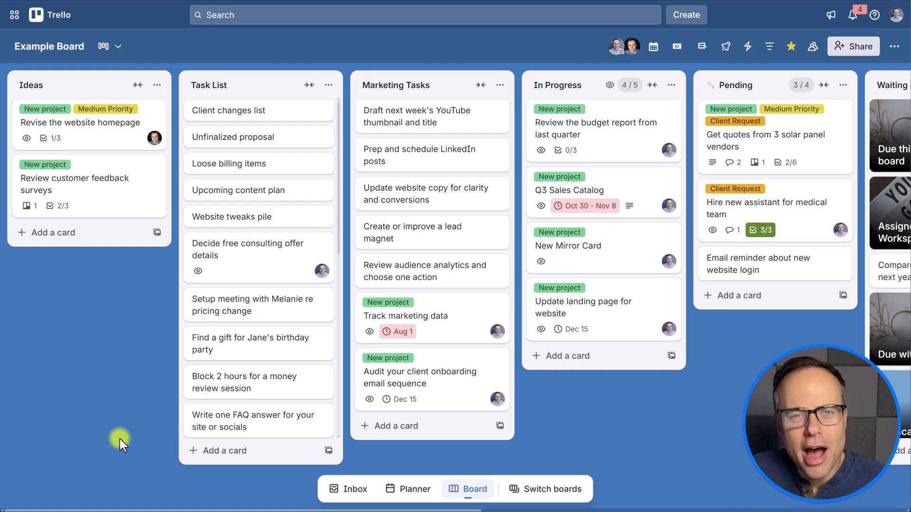
{"action": "scroll", "coordinate": [172, 508], "scroll_direction": "right", "scroll_amount": 2}
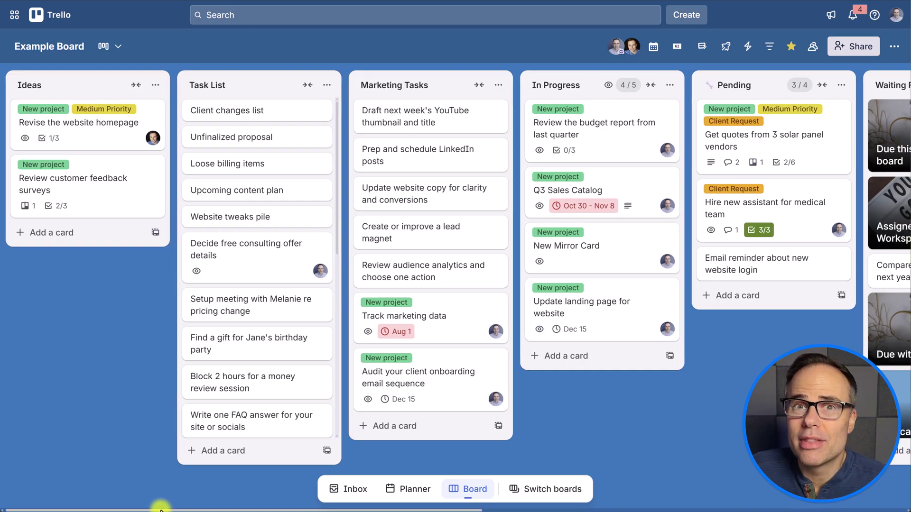
{"action": "mouse_move", "coordinate": [170, 508]}
{"action": "left_mouse_down"}
{"action": "mouse_move", "coordinate": [262, 503]}
{"action": "mouse_move", "coordinate": [120, 508]}
{"action": "left_mouse_up"}
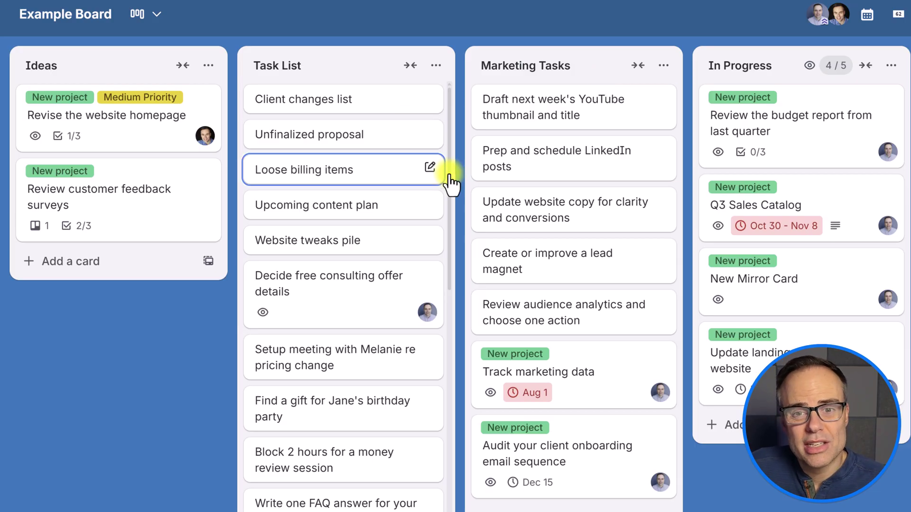
{"action": "mouse_move", "coordinate": [343, 170]}
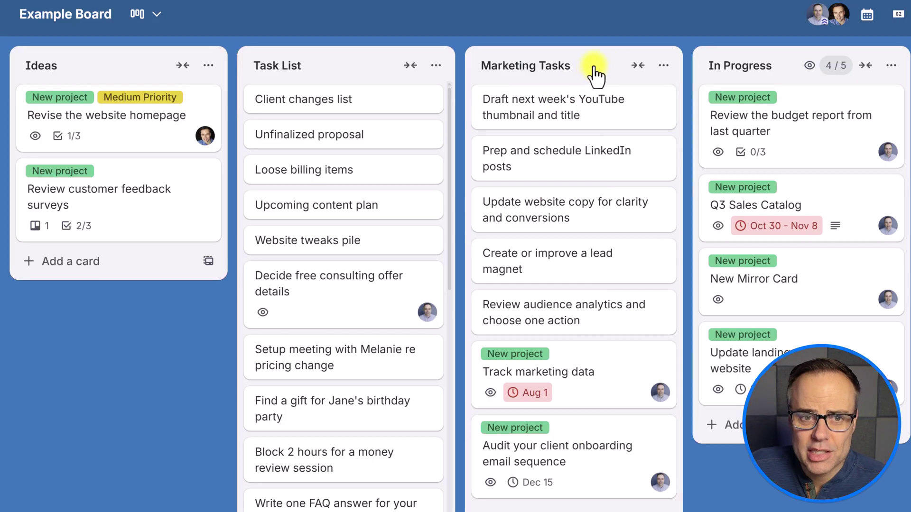
{"action": "mouse_move", "coordinate": [257, 164]}
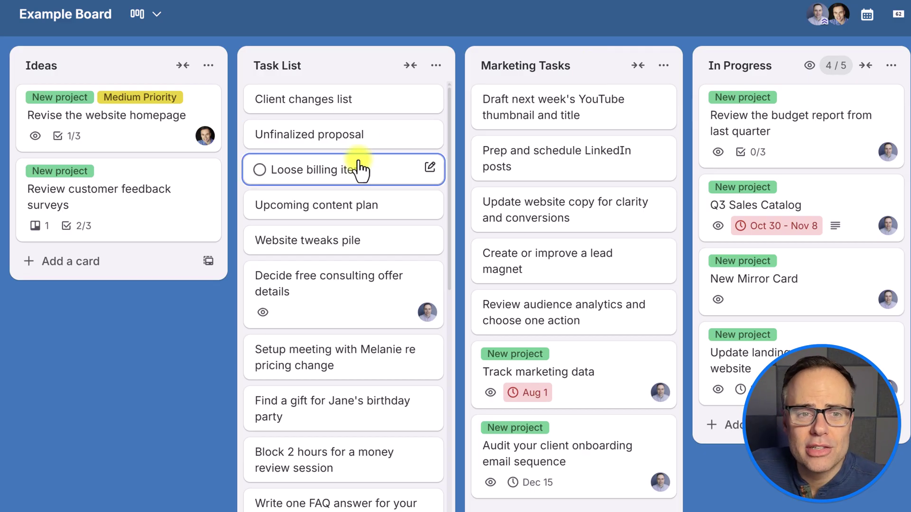
{"action": "scroll", "coordinate": [362, 167], "scroll_direction": "right", "scroll_amount": 2}
{"action": "scroll", "coordinate": [518, 152], "scroll_direction": "right", "scroll_amount": 4}
Place 'Review customer feedback surveys' second in Task List, below Client changes list
{"action": "left_click", "coordinate": [744, 16]}
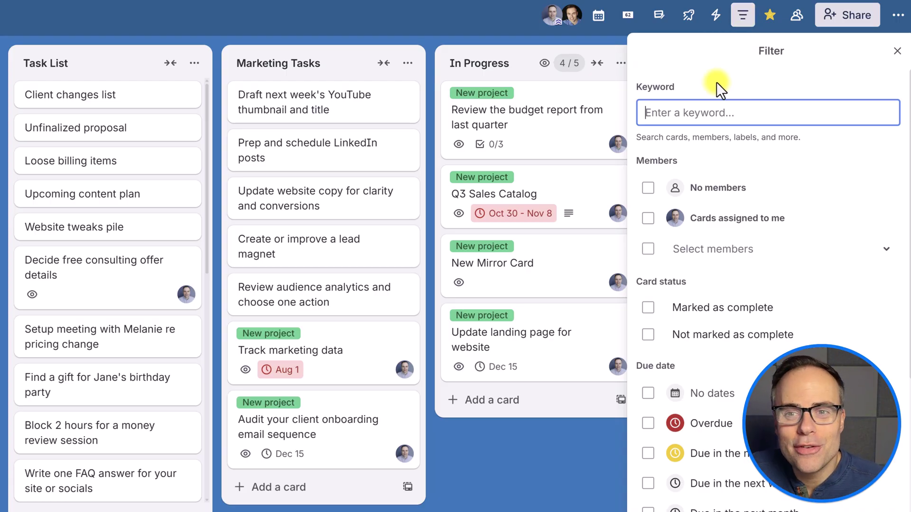
{"action": "left_click", "coordinate": [471, 20]}
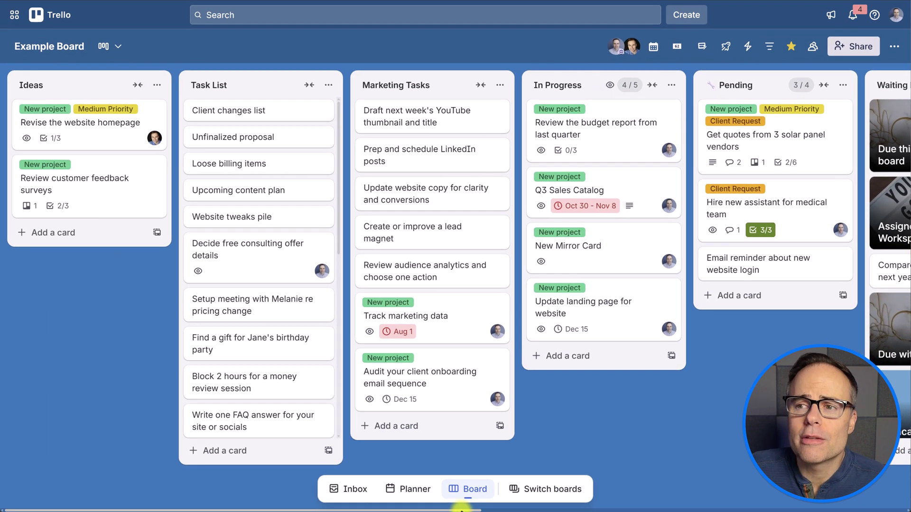
{"action": "left_click_drag", "start_coordinate": [461, 511], "coordinate": [819, 505]}
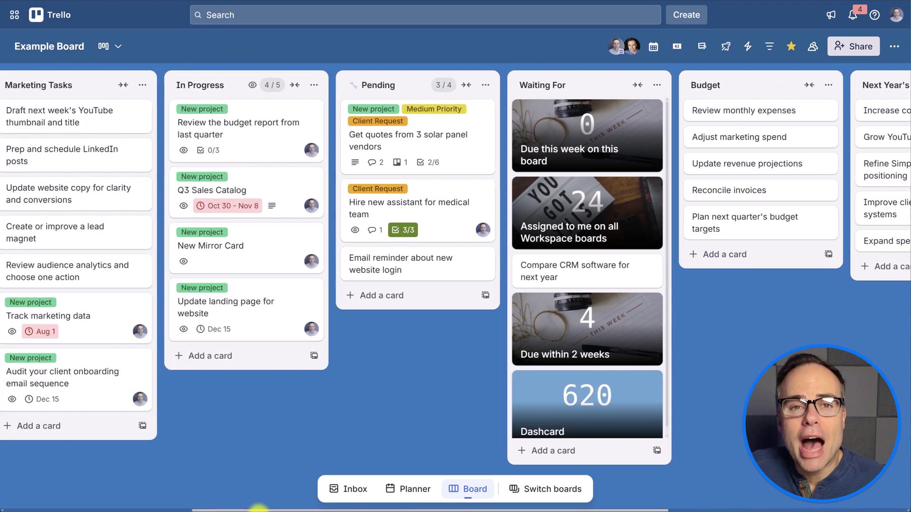
{"action": "left_click_drag", "start_coordinate": [463, 509], "coordinate": [36, 507]}
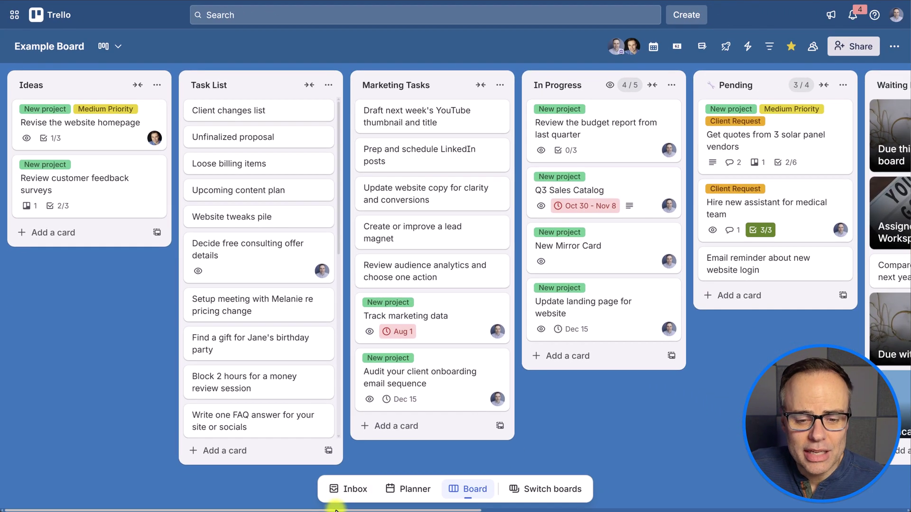
{"action": "left_click_drag", "start_coordinate": [344, 508], "coordinate": [761, 507]}
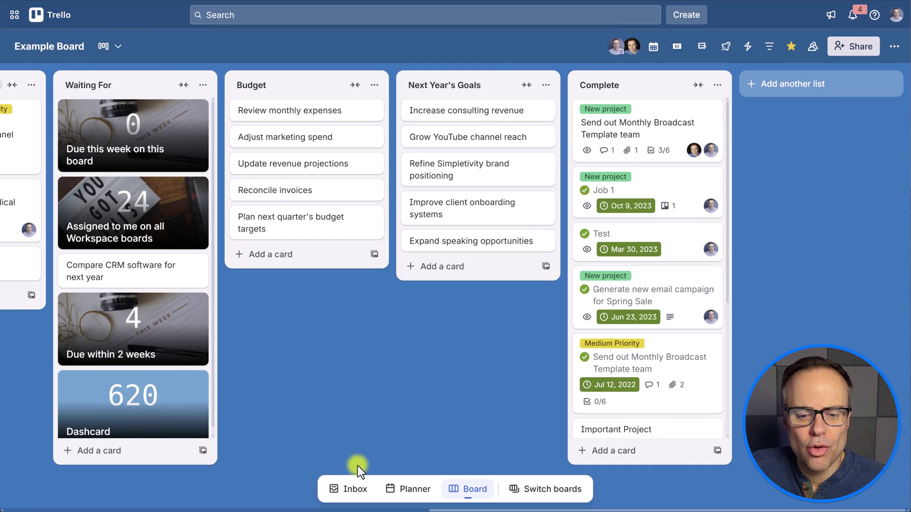
{"action": "left_click_drag", "start_coordinate": [484, 509], "coordinate": [29, 504]}
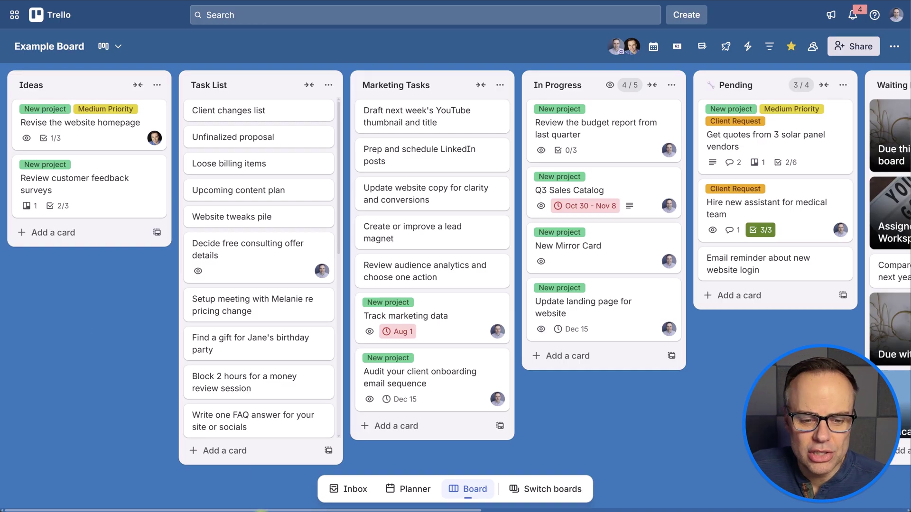
{"action": "left_click_drag", "start_coordinate": [162, 508], "coordinate": [509, 507]}
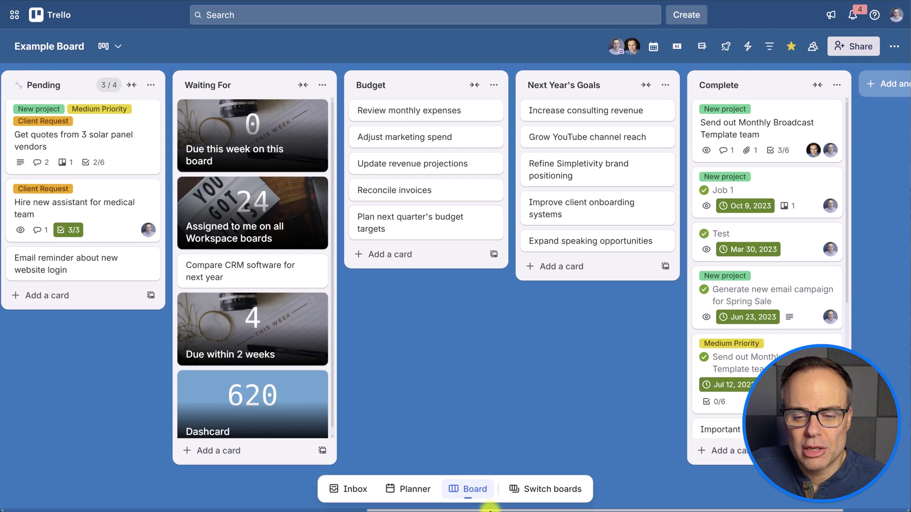
{"action": "scroll", "coordinate": [432, 510], "scroll_direction": "left", "scroll_amount": 3}
{"action": "left_click_drag", "start_coordinate": [433, 510], "coordinate": [82, 490]}
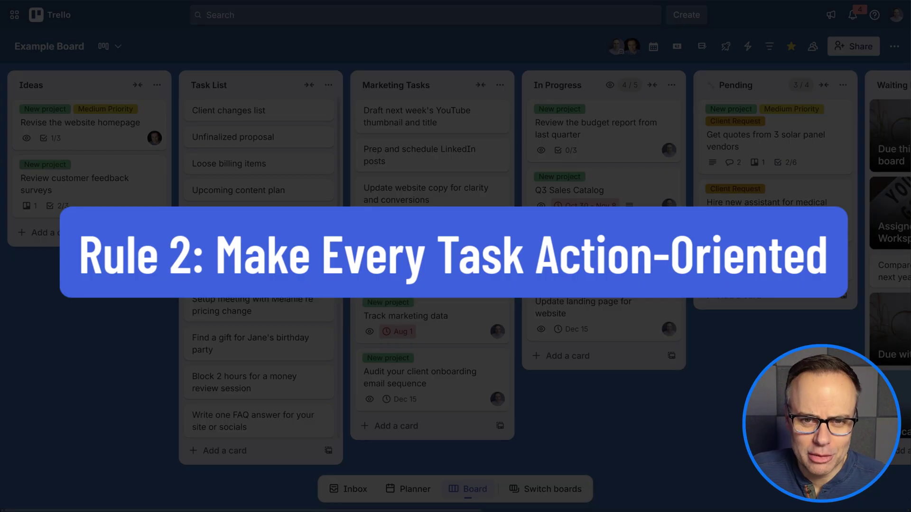
{"action": "scroll", "coordinate": [338, 345], "scroll_direction": "down", "scroll_amount": 3}
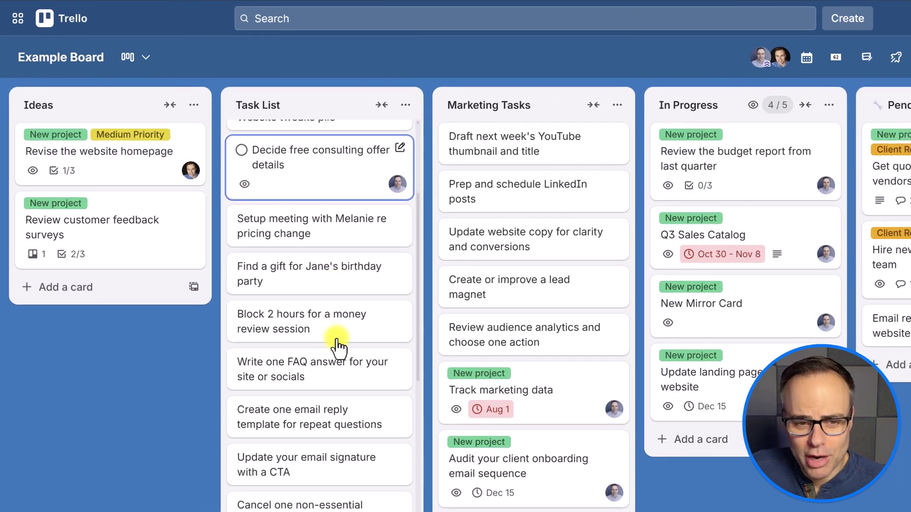
{"action": "scroll", "coordinate": [339, 346], "scroll_direction": "up", "scroll_amount": 3}
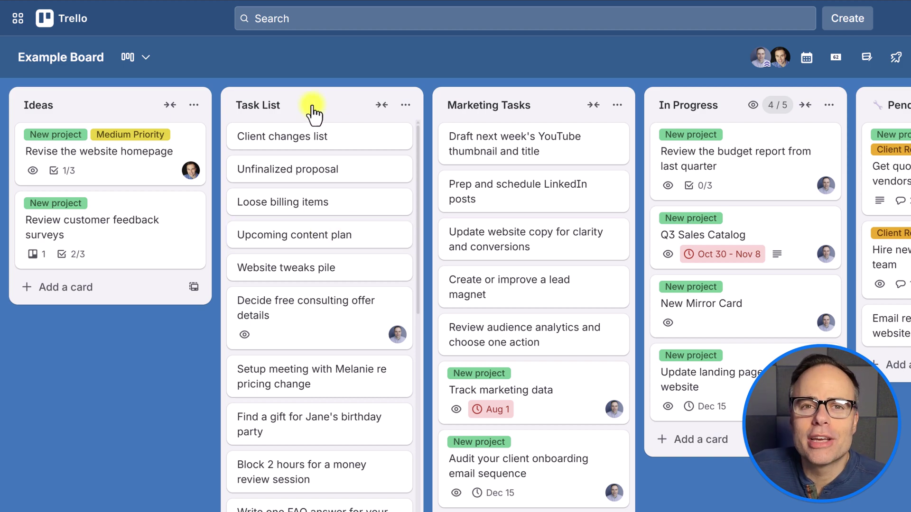
{"action": "mouse_move", "coordinate": [319, 236]}
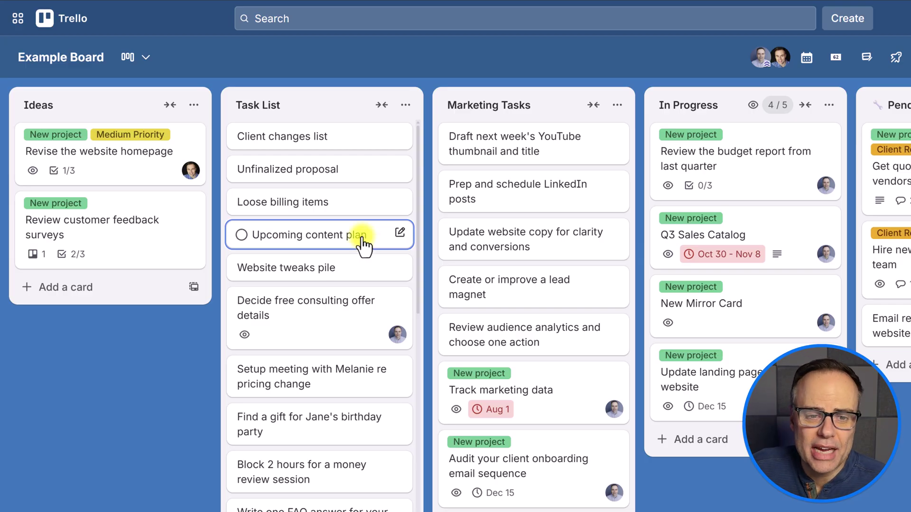
{"action": "scroll", "coordinate": [363, 245], "scroll_direction": "down", "scroll_amount": 3}
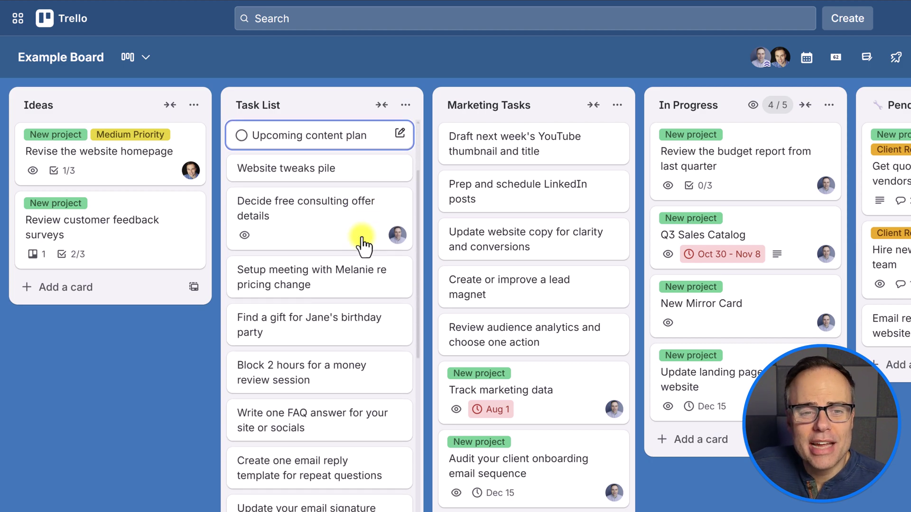
{"action": "scroll", "coordinate": [362, 193], "scroll_direction": "down", "scroll_amount": 2}
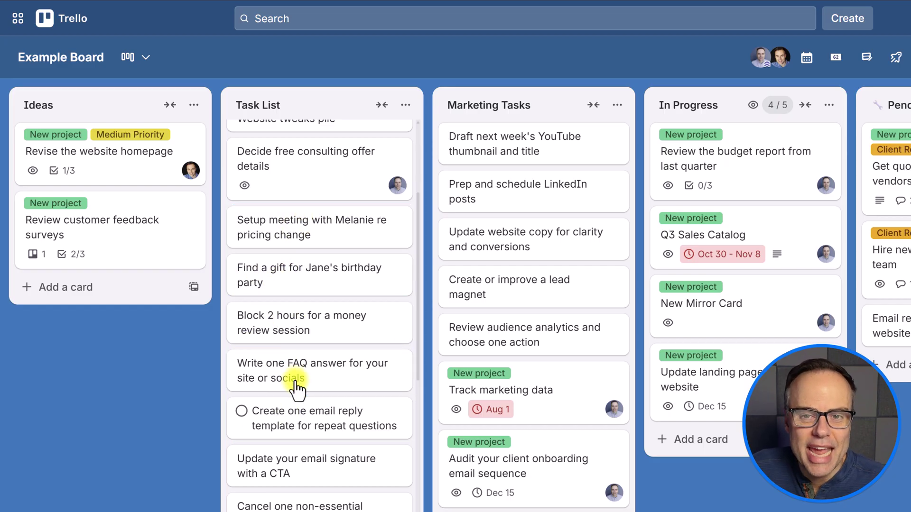
{"action": "scroll", "coordinate": [295, 382], "scroll_direction": "up", "scroll_amount": 3}
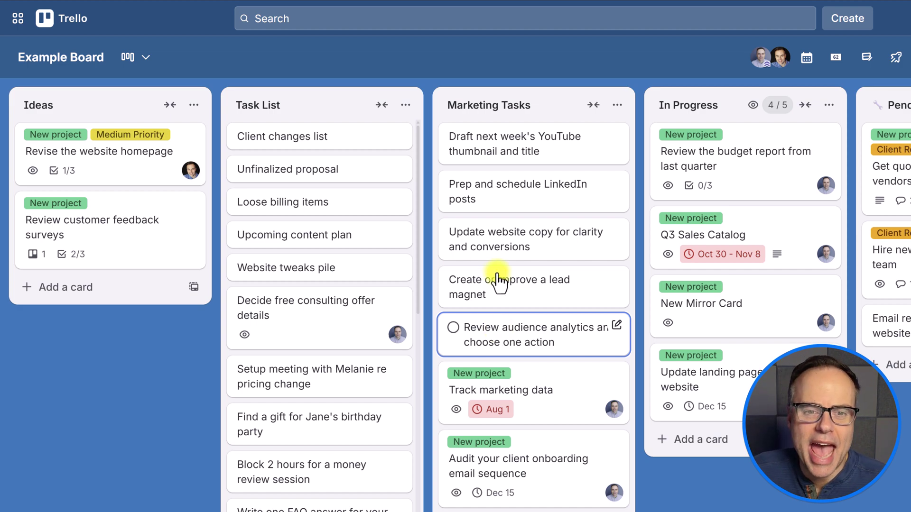
{"action": "mouse_move", "coordinate": [319, 168]}
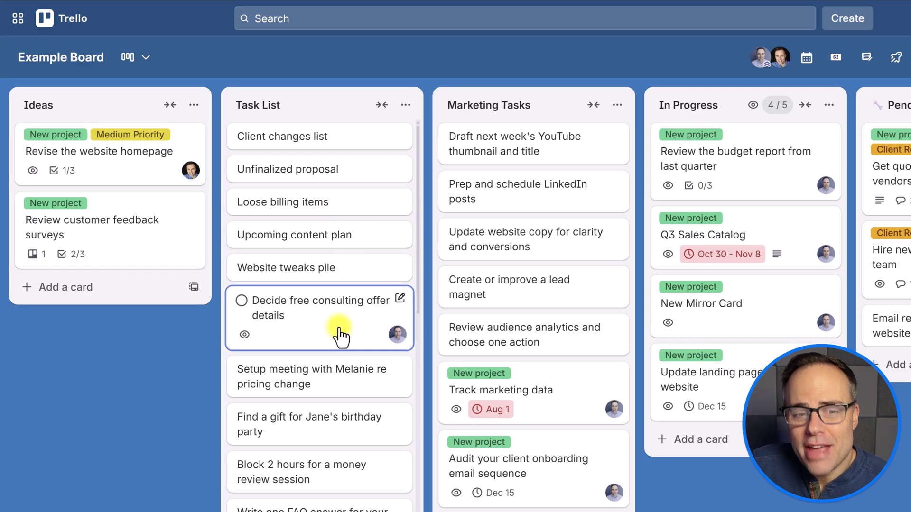
{"action": "scroll", "coordinate": [338, 334], "scroll_direction": "down", "scroll_amount": 3}
{"action": "scroll", "coordinate": [332, 431], "scroll_direction": "down", "scroll_amount": 3}
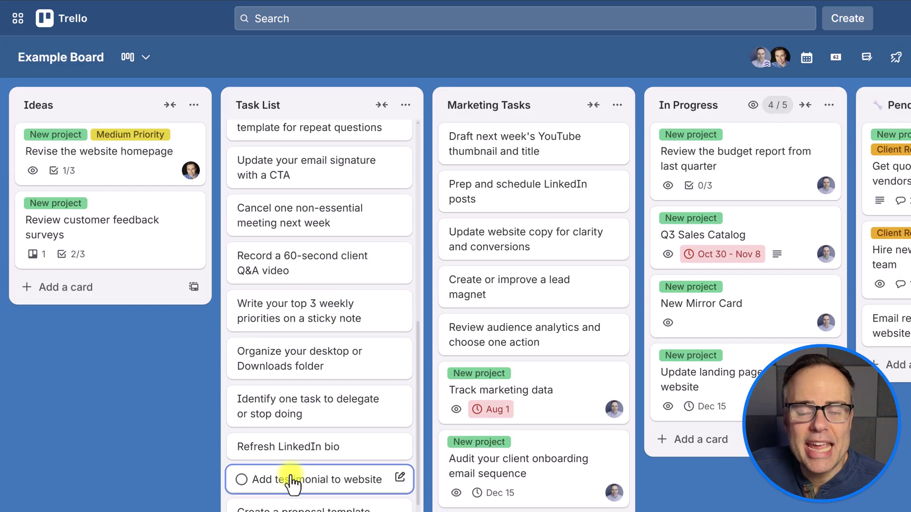
{"action": "scroll", "coordinate": [291, 479], "scroll_direction": "up", "scroll_amount": 5}
{"action": "scroll", "coordinate": [296, 466], "scroll_direction": "up", "scroll_amount": 2}
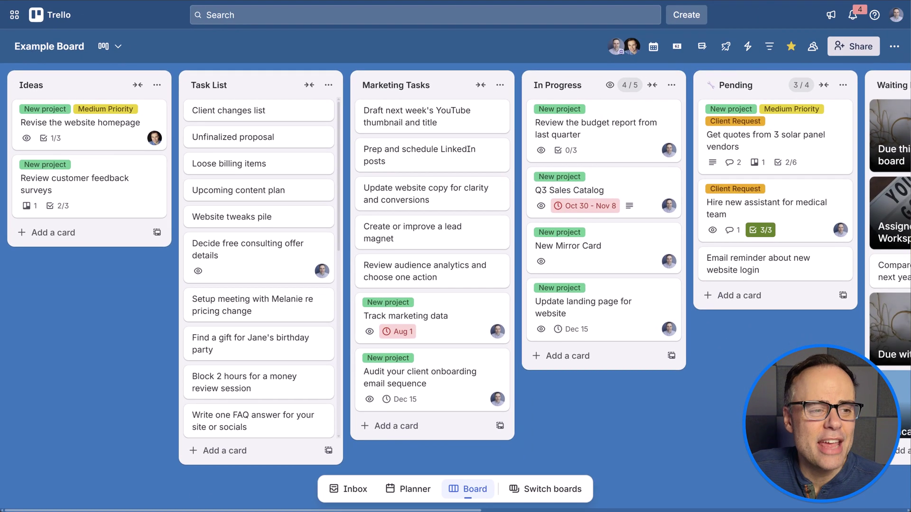
{"action": "mouse_move", "coordinate": [175, 508]}
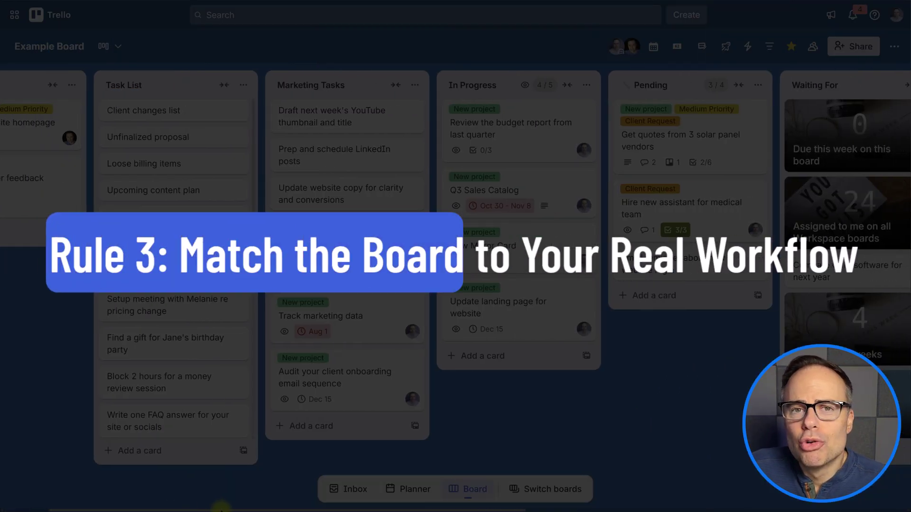
{"action": "mouse_move", "coordinate": [175, 508]}
{"action": "left_mouse_down"}
{"action": "mouse_move", "coordinate": [435, 509]}
{"action": "mouse_move", "coordinate": [314, 508]}
{"action": "left_mouse_up"}
{"action": "scroll", "coordinate": [456, 284], "scroll_direction": "left", "scroll_amount": 2}
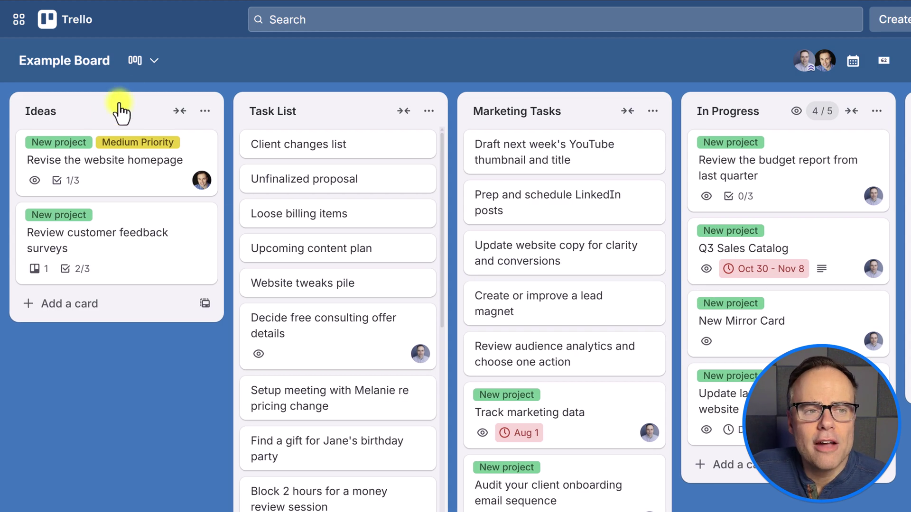
{"action": "mouse_move", "coordinate": [89, 185]}
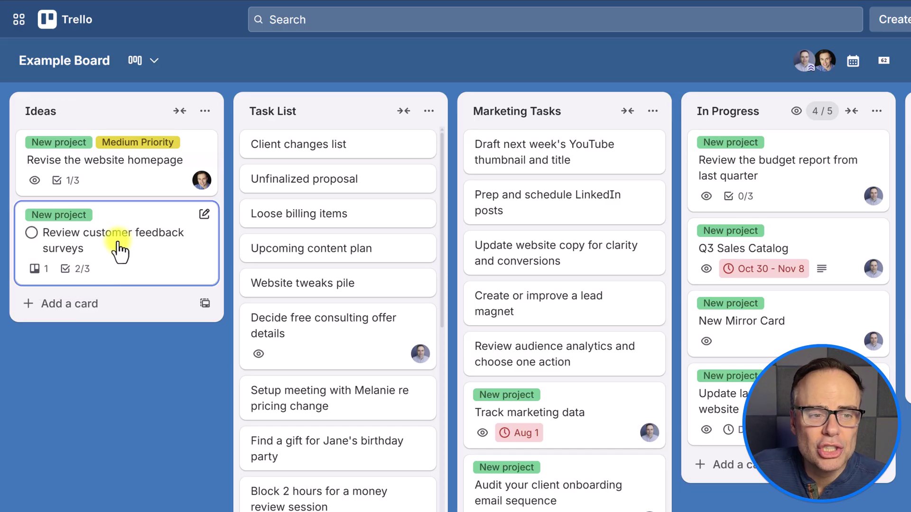
{"action": "mouse_move", "coordinate": [122, 246]}
{"action": "left_mouse_down"}
{"action": "mouse_move", "coordinate": [298, 230]}
{"action": "mouse_move", "coordinate": [352, 190]}
{"action": "left_mouse_up"}
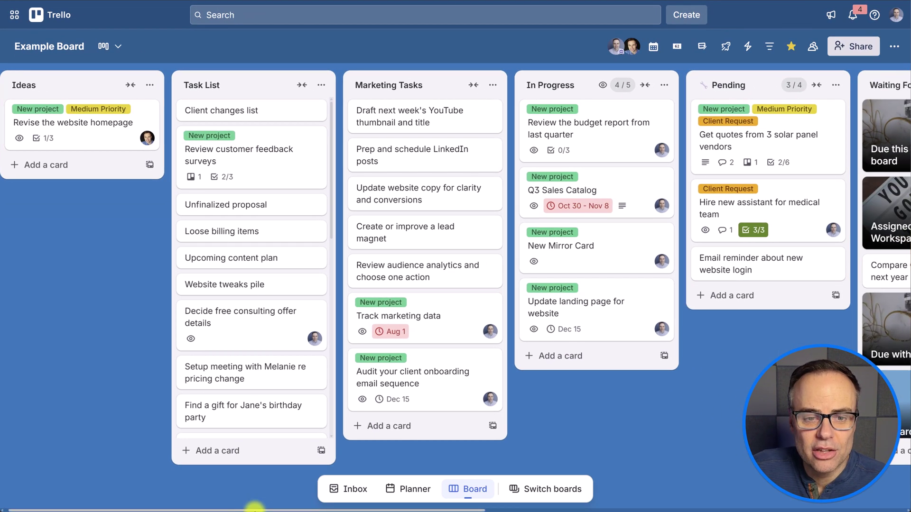
{"action": "scroll", "coordinate": [248, 504], "scroll_direction": "right", "scroll_amount": 5}
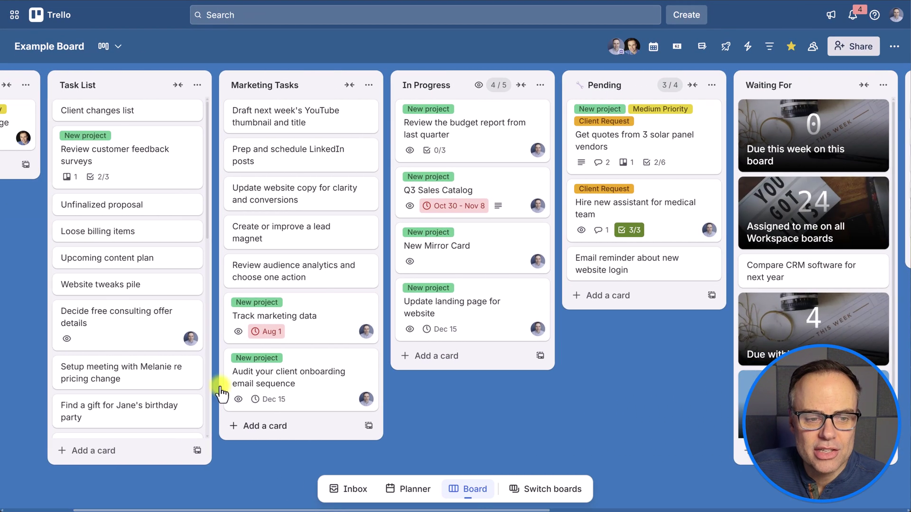
Put 'Decide free consulting offer details' at the top of In Progress, making it 5/5
{"action": "mouse_move", "coordinate": [77, 324]}
{"action": "left_mouse_down"}
{"action": "mouse_move", "coordinate": [450, 171]}
{"action": "mouse_move", "coordinate": [434, 126]}
{"action": "left_mouse_up"}
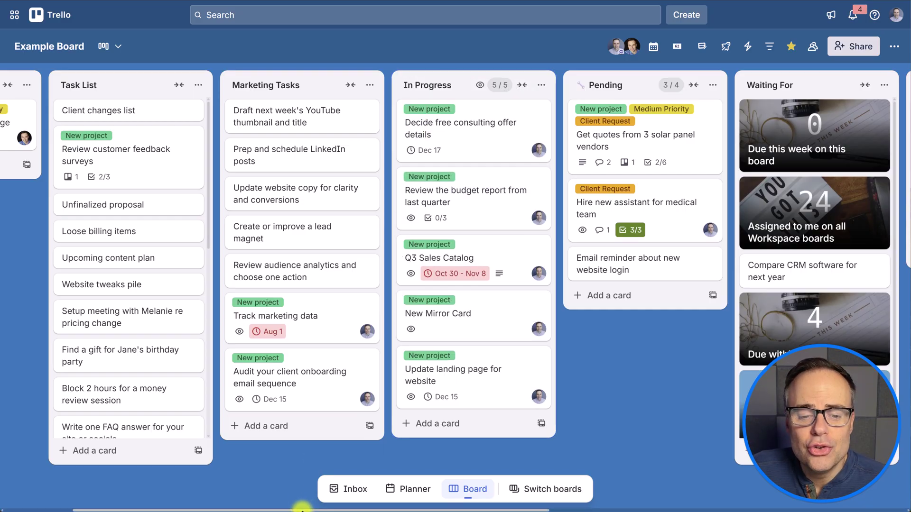
{"action": "left_click_drag", "start_coordinate": [299, 508], "coordinate": [663, 510]}
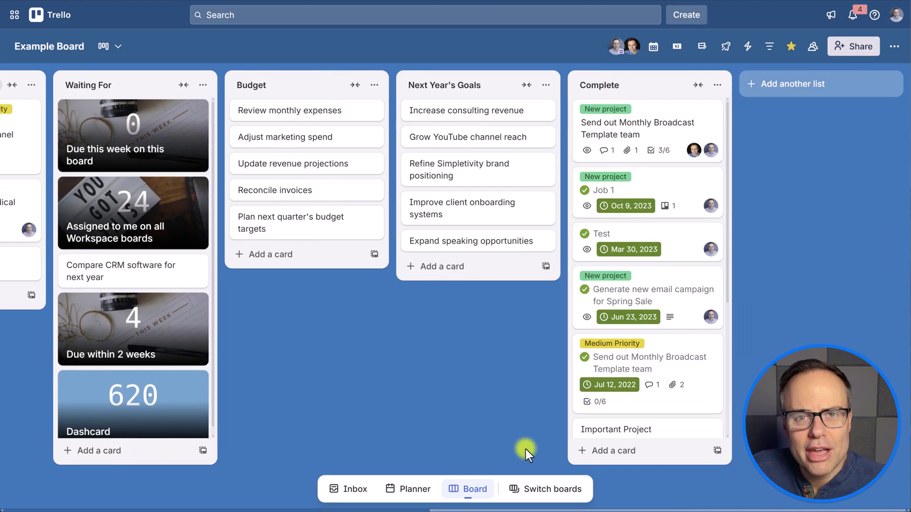
{"action": "left_click_drag", "start_coordinate": [448, 508], "coordinate": [16, 509]}
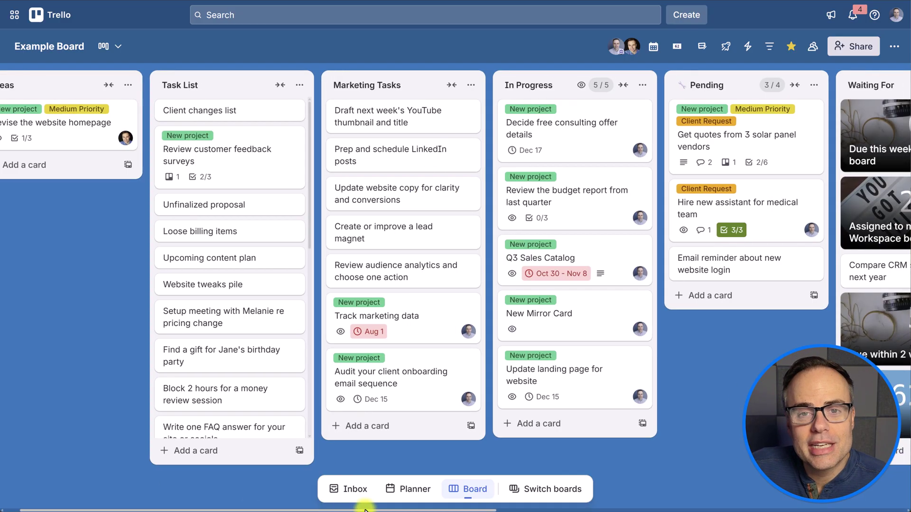
Scroll the board sideways to bring Task List back into view
{"action": "left_click_drag", "start_coordinate": [346, 510], "coordinate": [463, 510]}
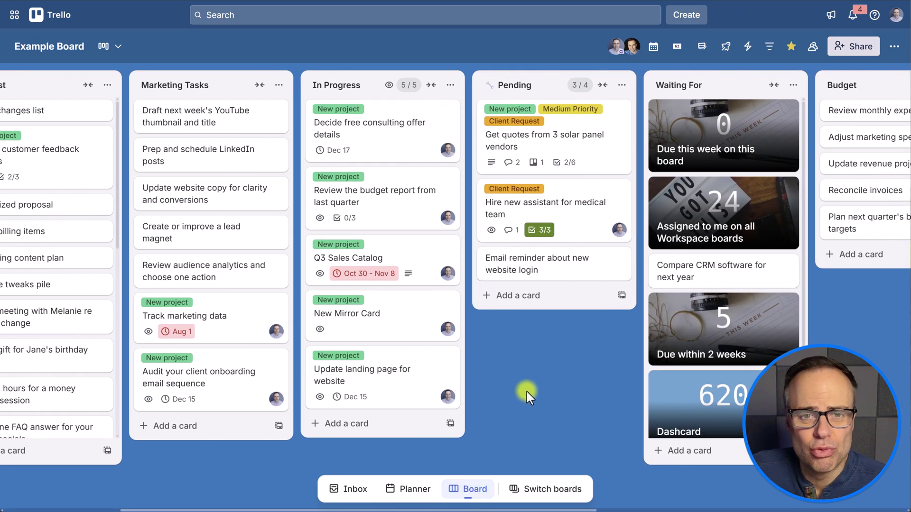
{"action": "left_click_drag", "start_coordinate": [527, 392], "coordinate": [623, 393]}
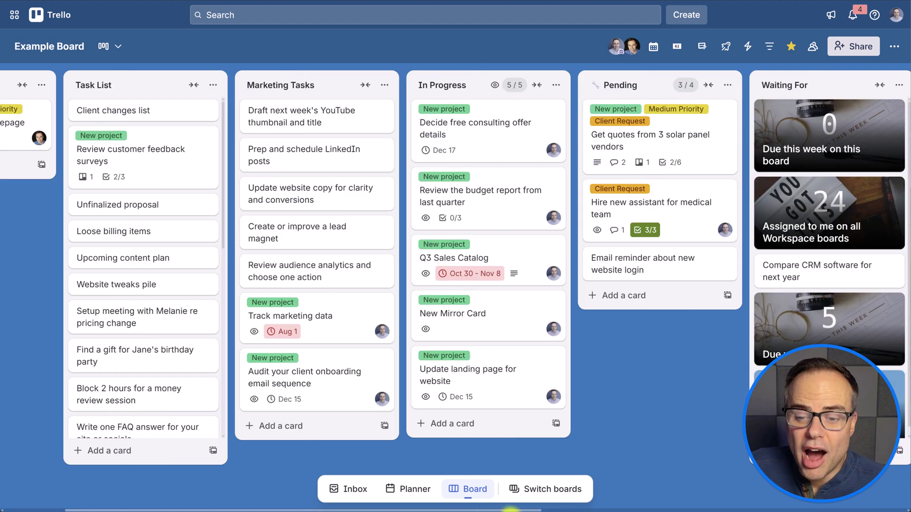
{"action": "left_click_drag", "start_coordinate": [514, 510], "coordinate": [591, 511]}
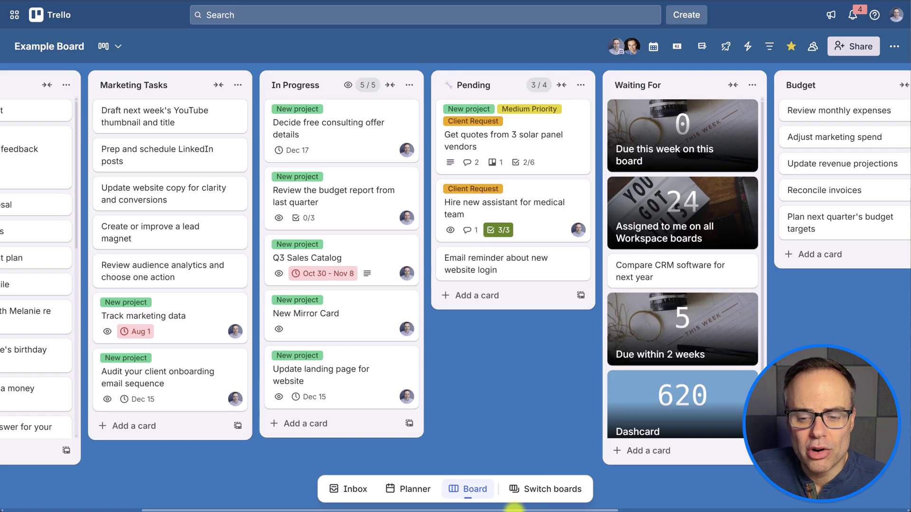
{"action": "left_click_drag", "start_coordinate": [514, 510], "coordinate": [403, 510]}
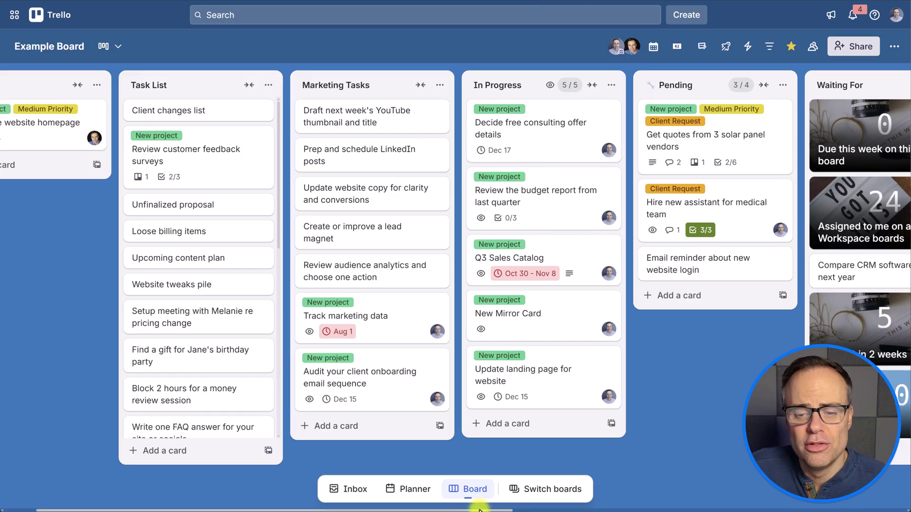
{"action": "left_click_drag", "start_coordinate": [479, 510], "coordinate": [544, 507]}
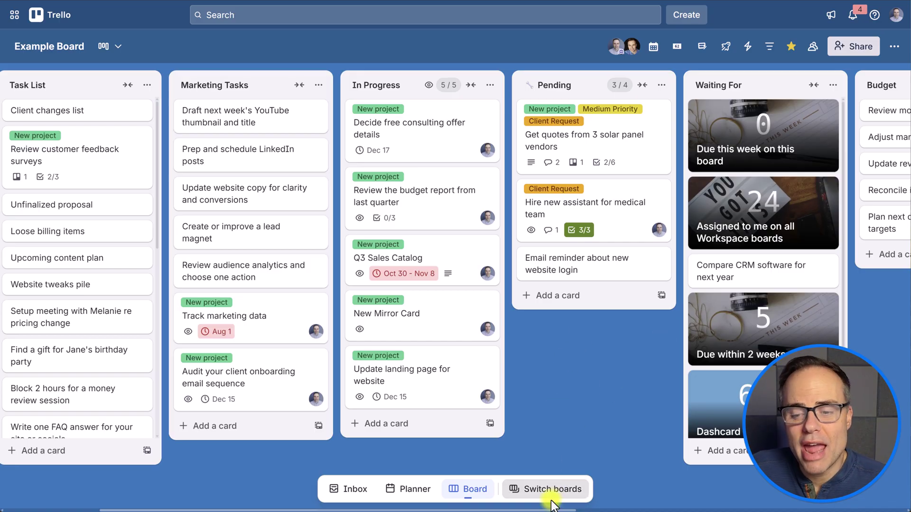
{"action": "left_click_drag", "start_coordinate": [537, 510], "coordinate": [640, 503]}
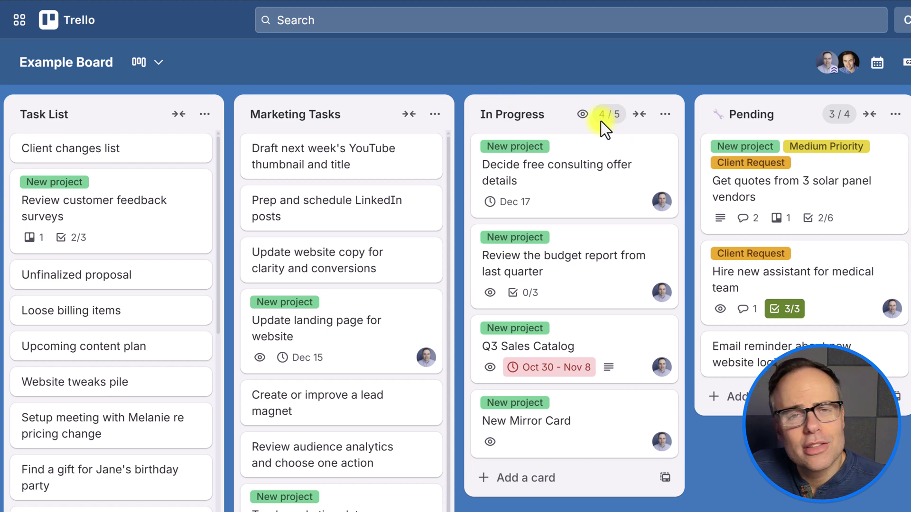
{"action": "mouse_move", "coordinate": [573, 348]}
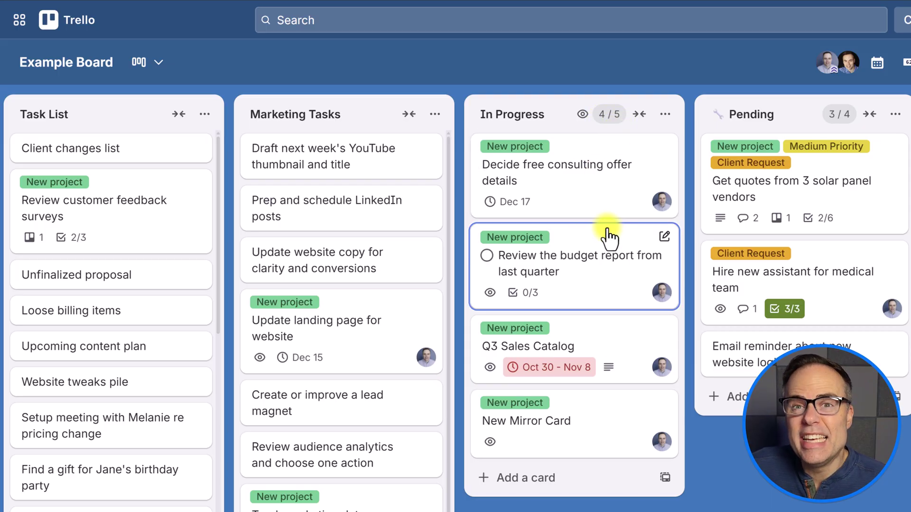
{"action": "mouse_move", "coordinate": [421, 258]}
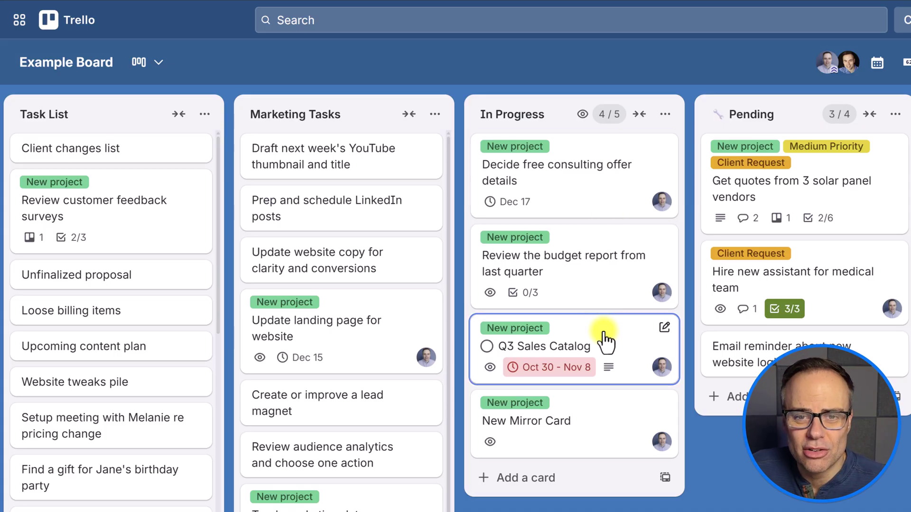
Put the LinkedIn posts and website copy cards into In Progress, making it 6/5
{"action": "mouse_move", "coordinate": [363, 206]}
{"action": "left_mouse_down"}
{"action": "mouse_move", "coordinate": [584, 254]}
{"action": "mouse_move", "coordinate": [581, 243]}
{"action": "left_mouse_up"}
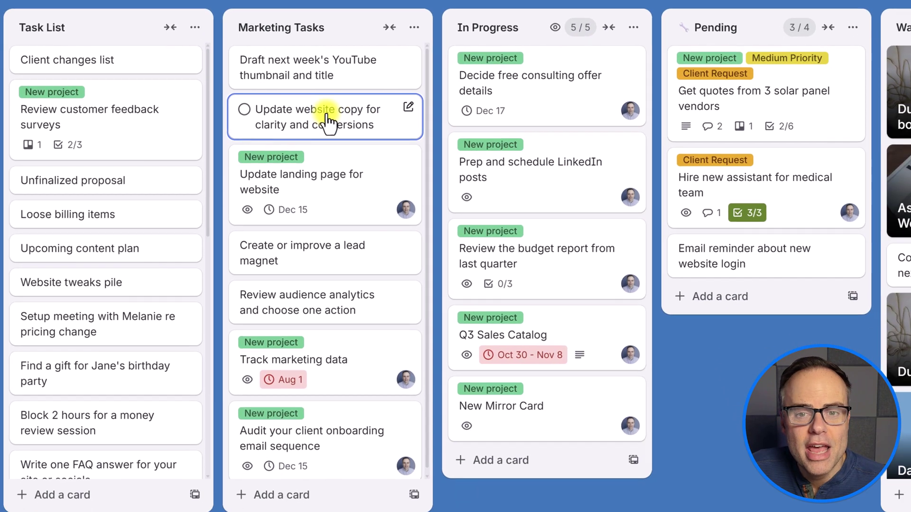
{"action": "left_click_drag", "start_coordinate": [368, 200], "coordinate": [525, 146]}
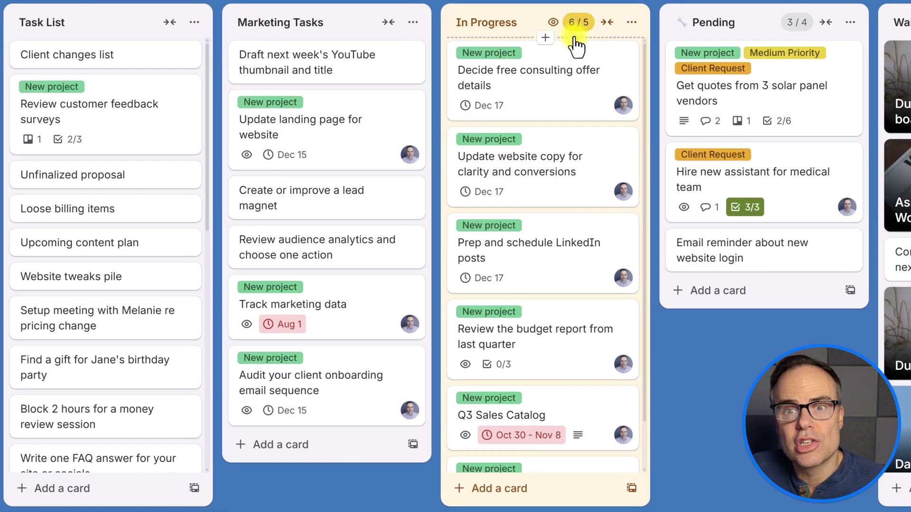
{"action": "scroll", "coordinate": [549, 239], "scroll_direction": "down", "scroll_amount": 1}
{"action": "scroll", "coordinate": [552, 241], "scroll_direction": "up", "scroll_amount": 1}
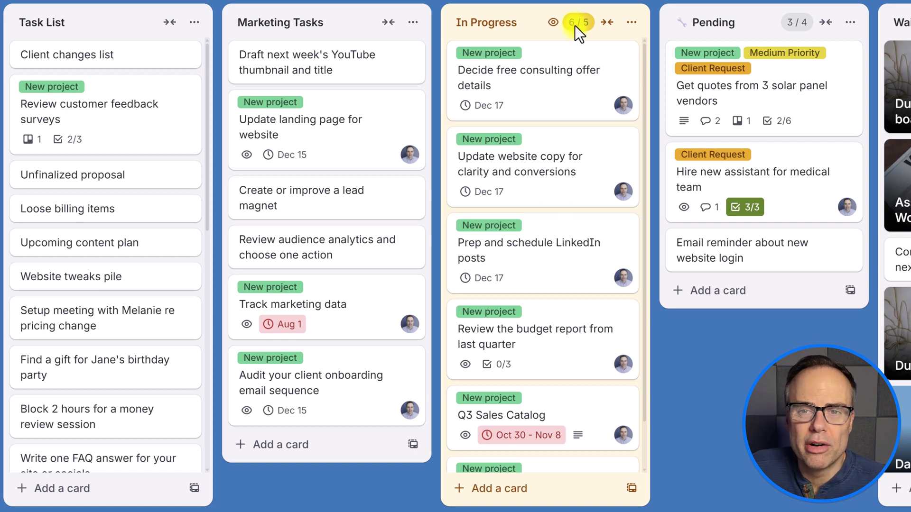
{"action": "scroll", "coordinate": [583, 235], "scroll_direction": "down", "scroll_amount": 2}
{"action": "scroll", "coordinate": [582, 236], "scroll_direction": "up", "scroll_amount": 2}
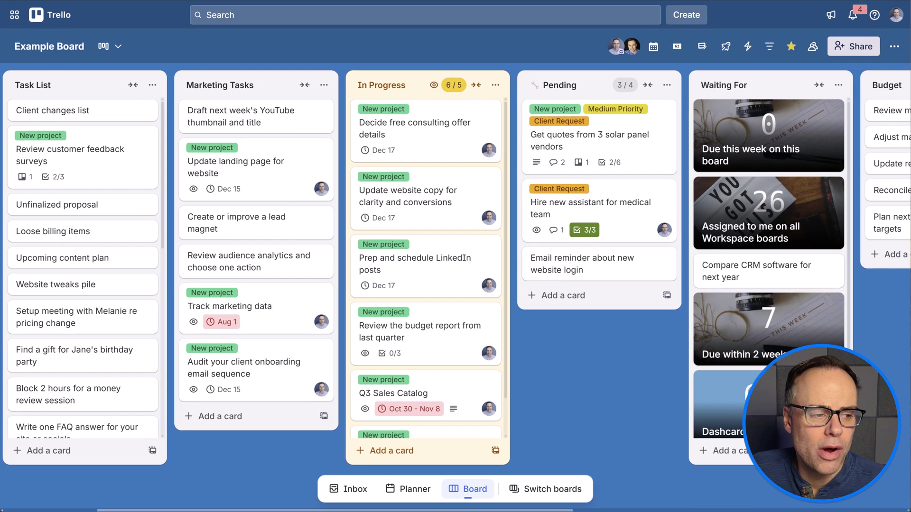
{"action": "left_click_drag", "start_coordinate": [324, 510], "coordinate": [233, 509]}
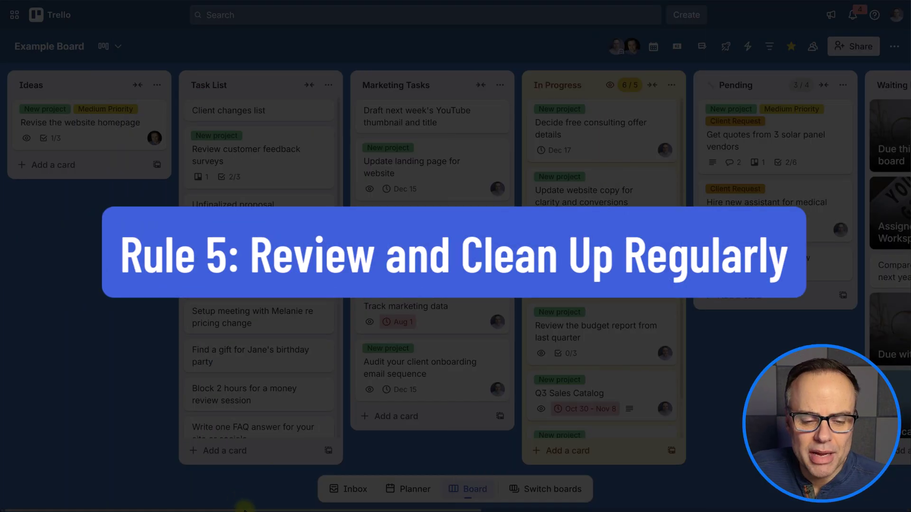
{"action": "left_click_drag", "start_coordinate": [235, 507], "coordinate": [435, 510]}
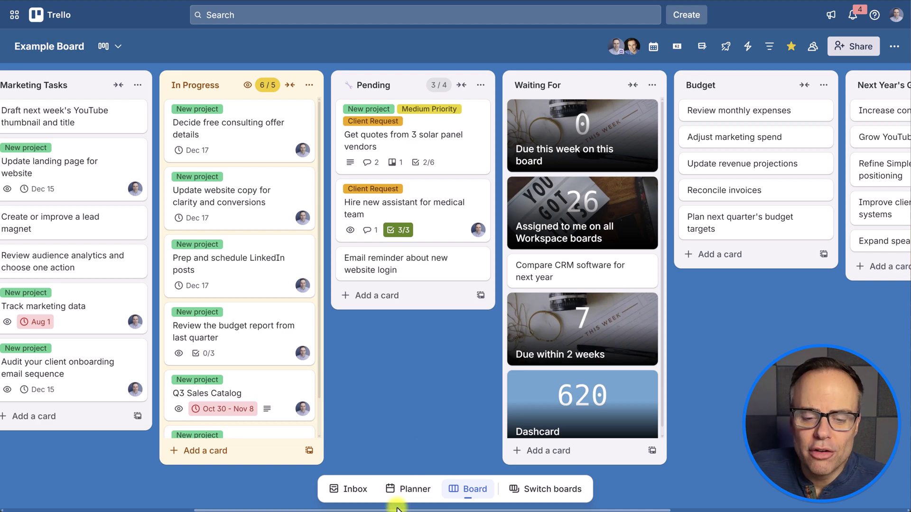
{"action": "scroll", "coordinate": [421, 506], "scroll_direction": "right", "scroll_amount": 2}
{"action": "left_click_drag", "start_coordinate": [420, 507], "coordinate": [554, 507]}
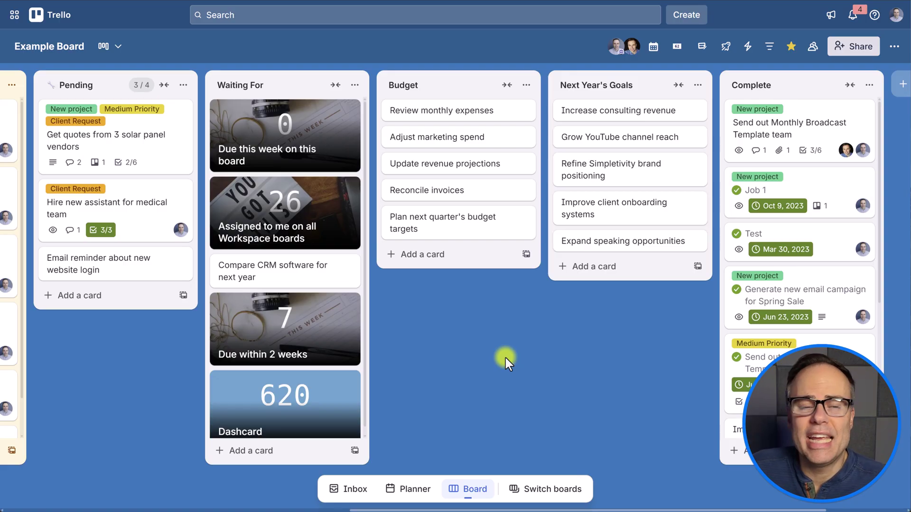
{"action": "left_click", "coordinate": [421, 137]}
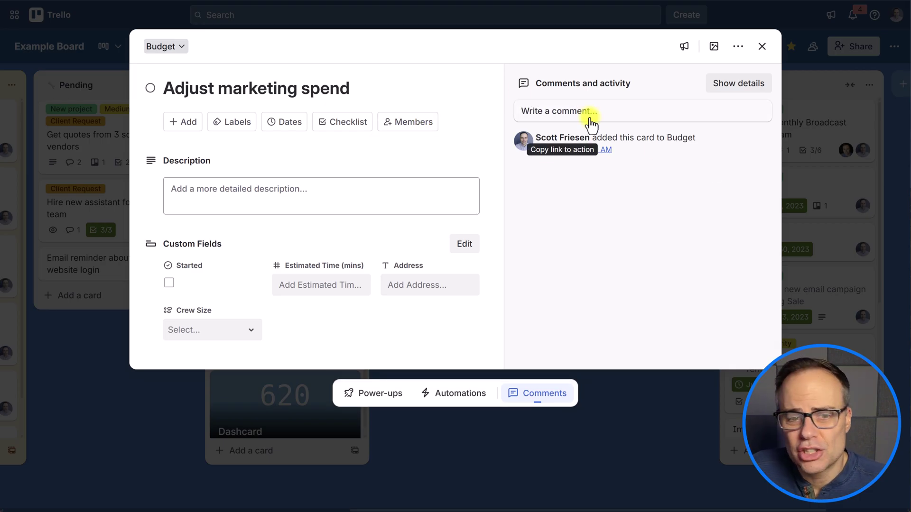
{"action": "left_click", "coordinate": [761, 46]}
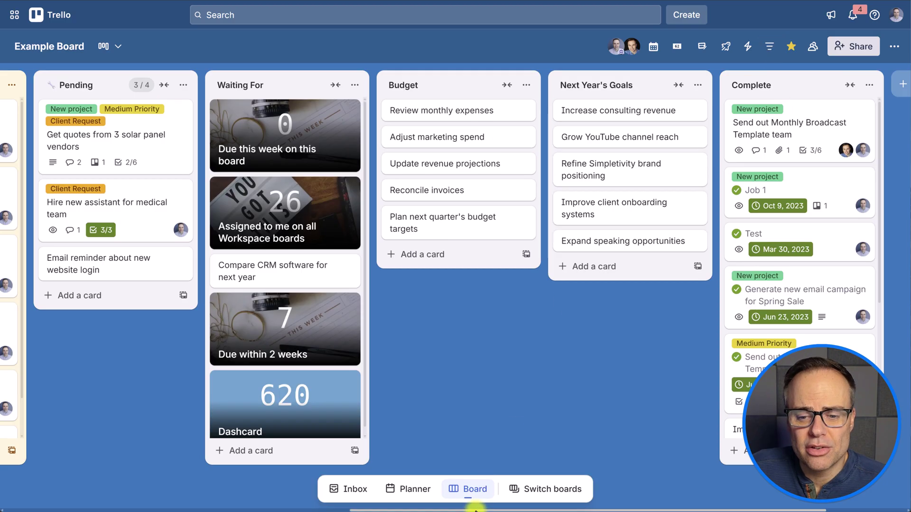
{"action": "left_click_drag", "start_coordinate": [455, 510], "coordinate": [97, 509]}
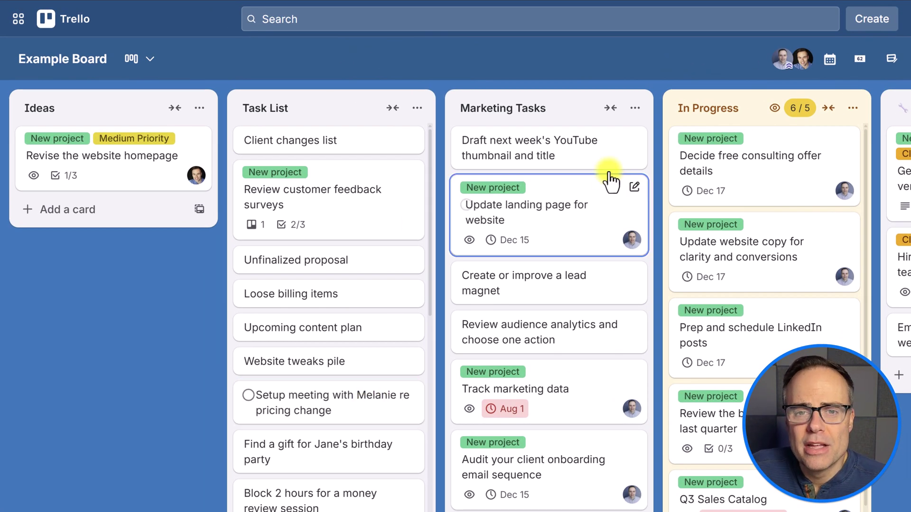
Sort the Marketing Tasks list by Date created, oldest first
{"action": "left_click", "coordinate": [636, 110]}
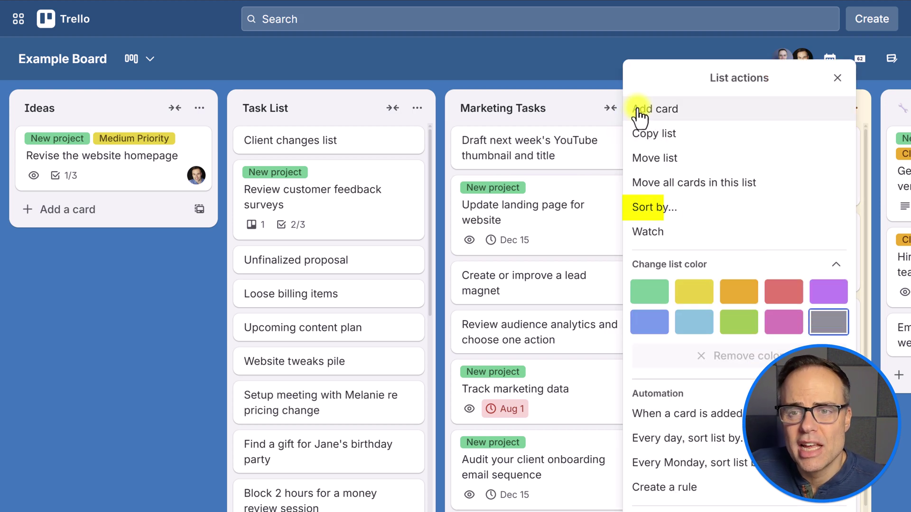
{"action": "left_click", "coordinate": [691, 214]}
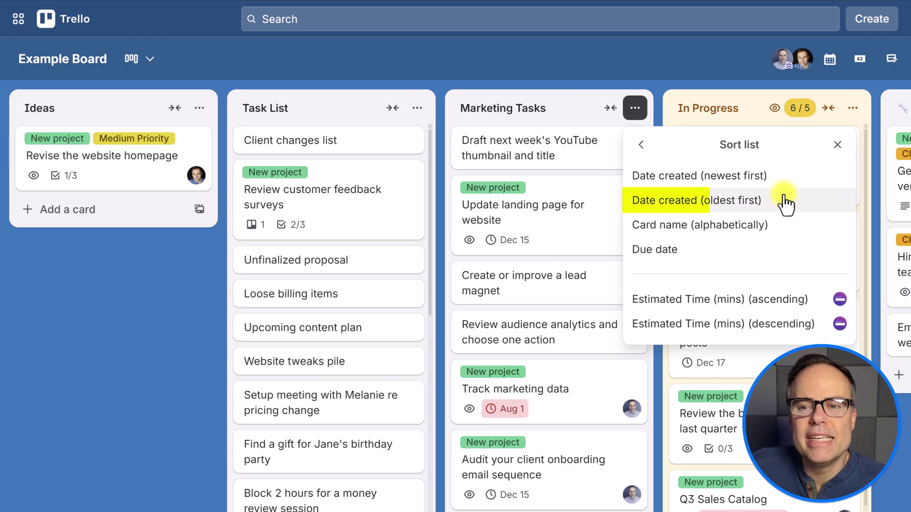
{"action": "left_click", "coordinate": [760, 206]}
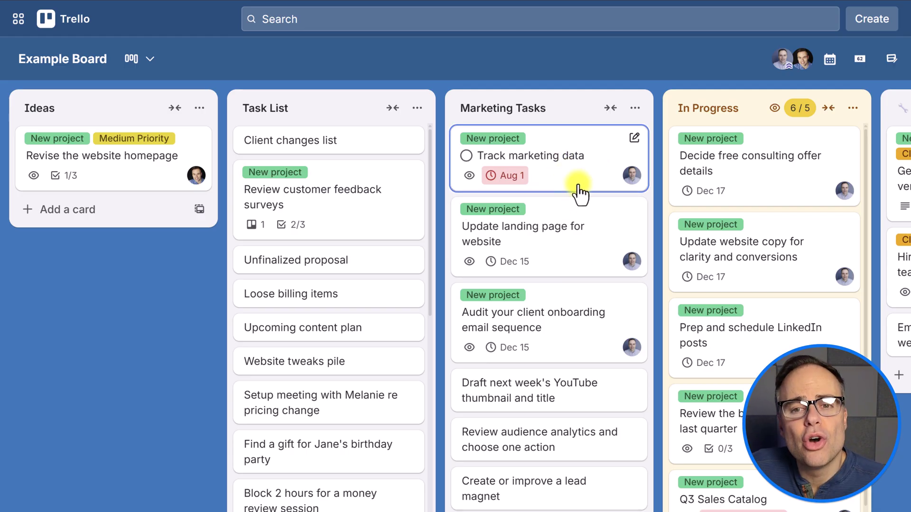
{"action": "mouse_move", "coordinate": [749, 128]}
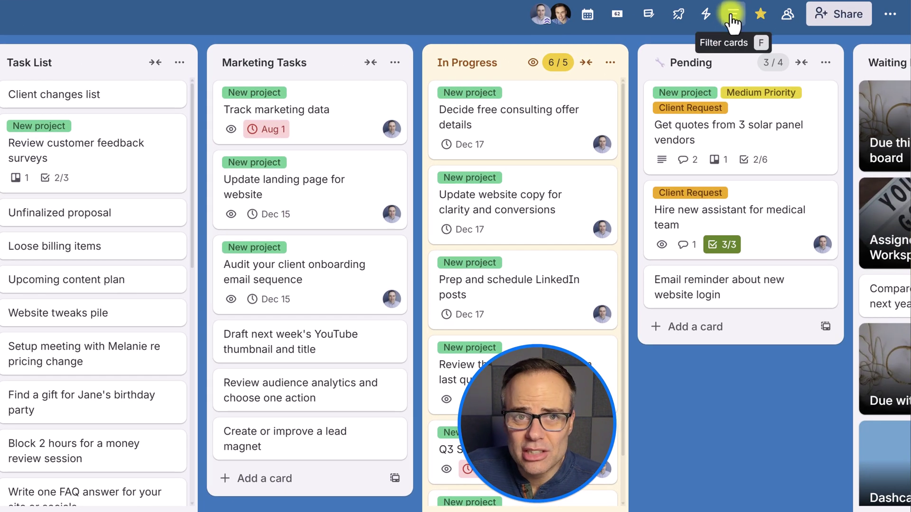
{"action": "left_click", "coordinate": [732, 17]}
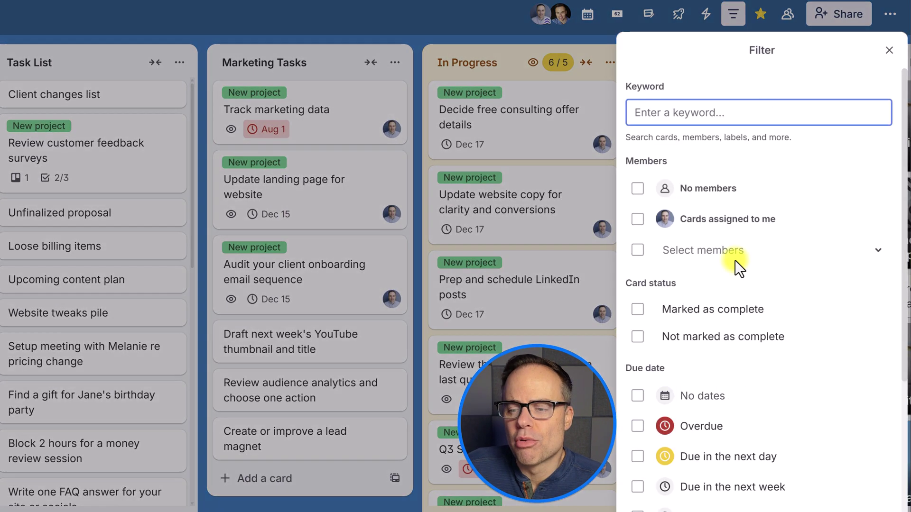
{"action": "scroll", "coordinate": [735, 260], "scroll_direction": "down", "scroll_amount": 5}
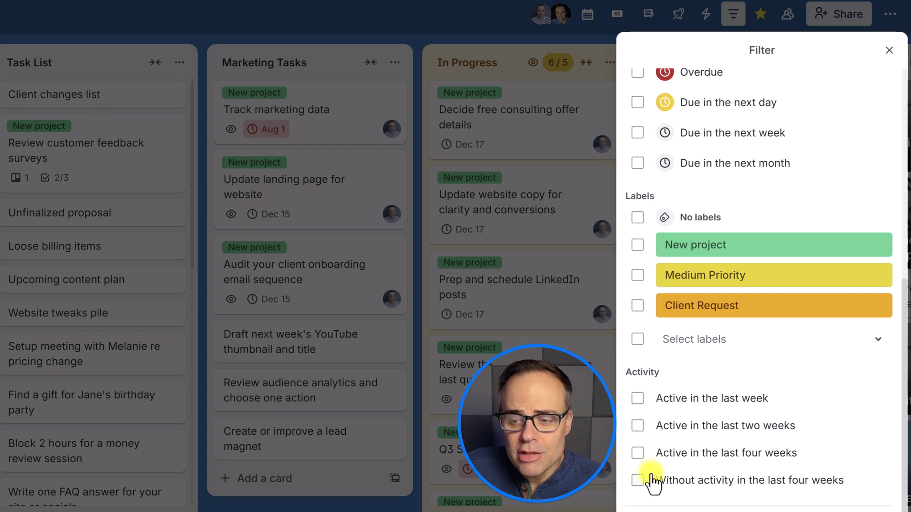
{"action": "left_click", "coordinate": [637, 481]}
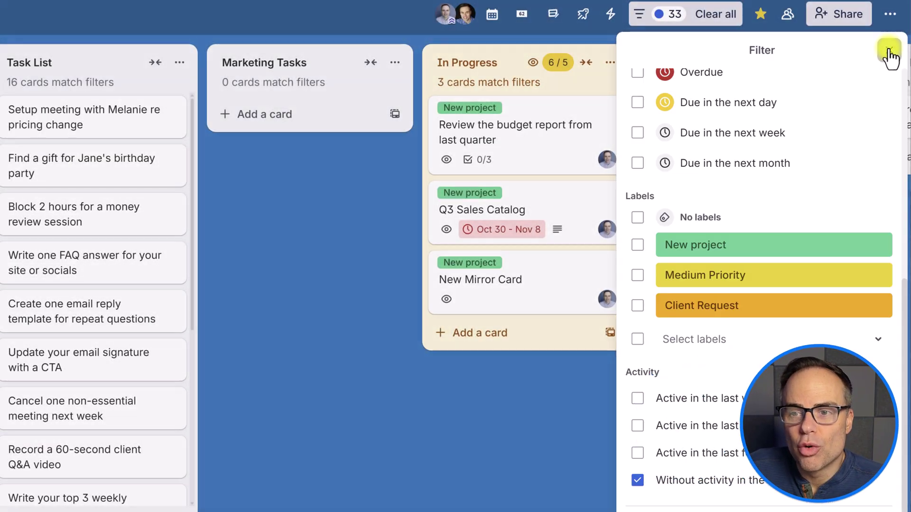
{"action": "left_click", "coordinate": [888, 50]}
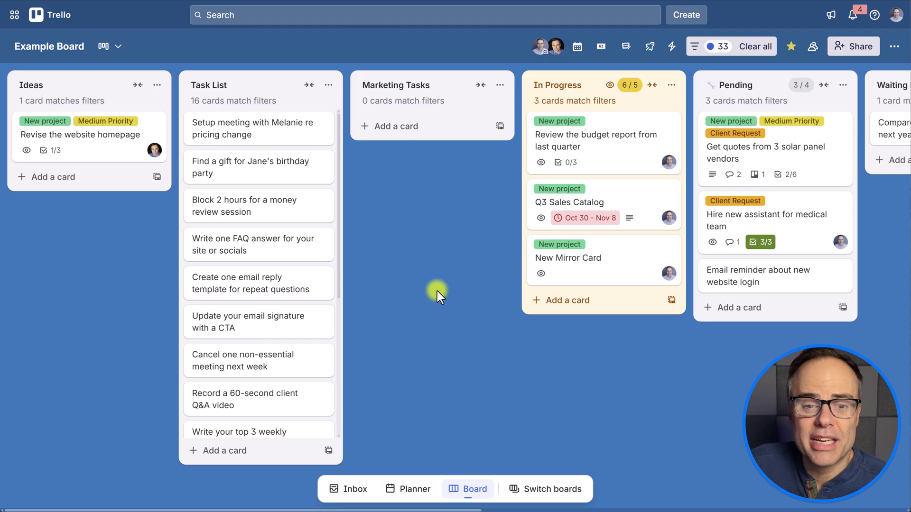
{"action": "scroll", "coordinate": [301, 304], "scroll_direction": "down", "scroll_amount": 3}
{"action": "scroll", "coordinate": [300, 306], "scroll_direction": "up", "scroll_amount": 3}
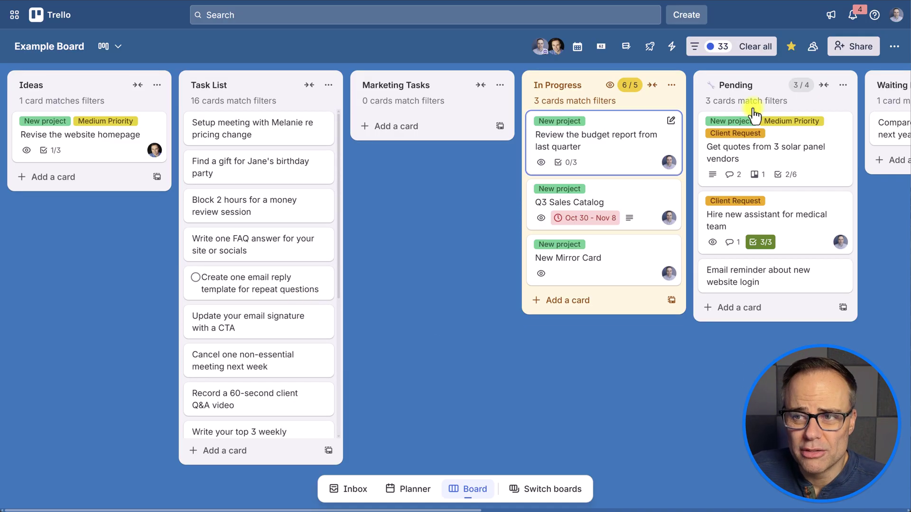
{"action": "left_click", "coordinate": [755, 46]}
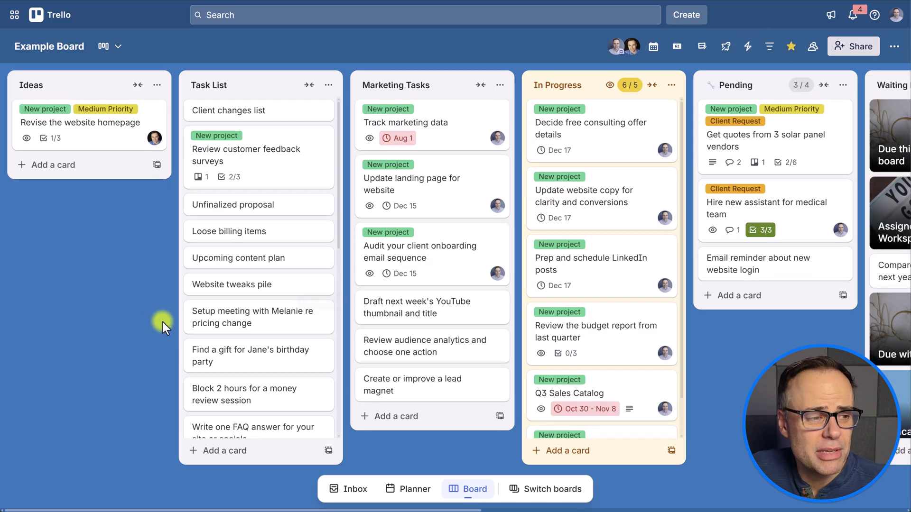